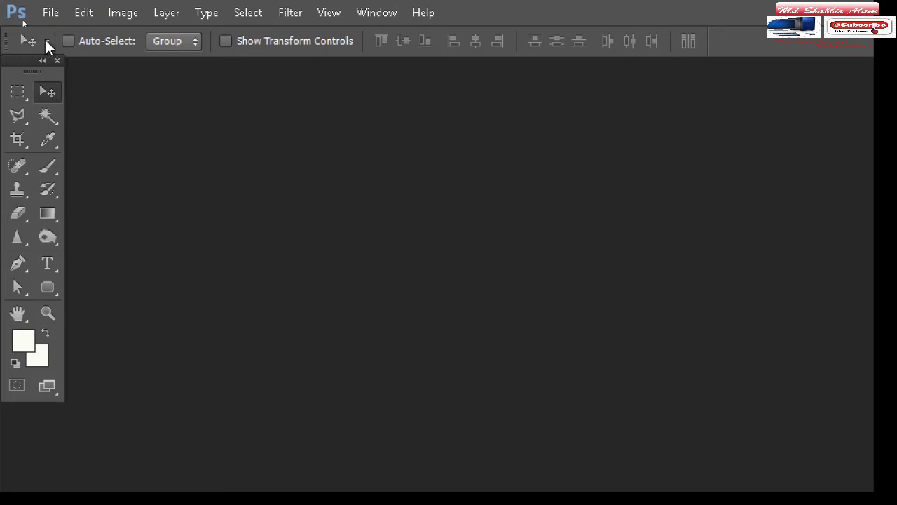
Select the Rectangular Marquee Tool, then close the Tools panel
left_click(47, 43)
left_click(46, 40)
left_click(17, 95)
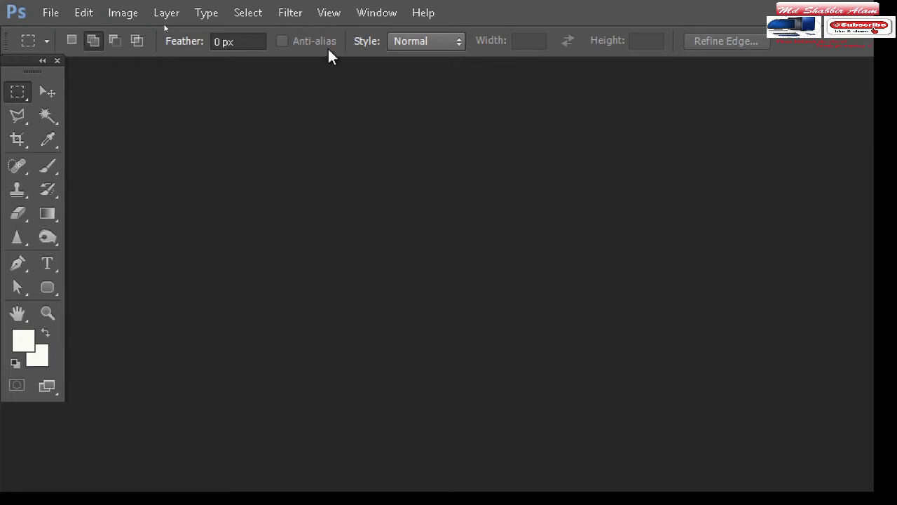
left_click(58, 61)
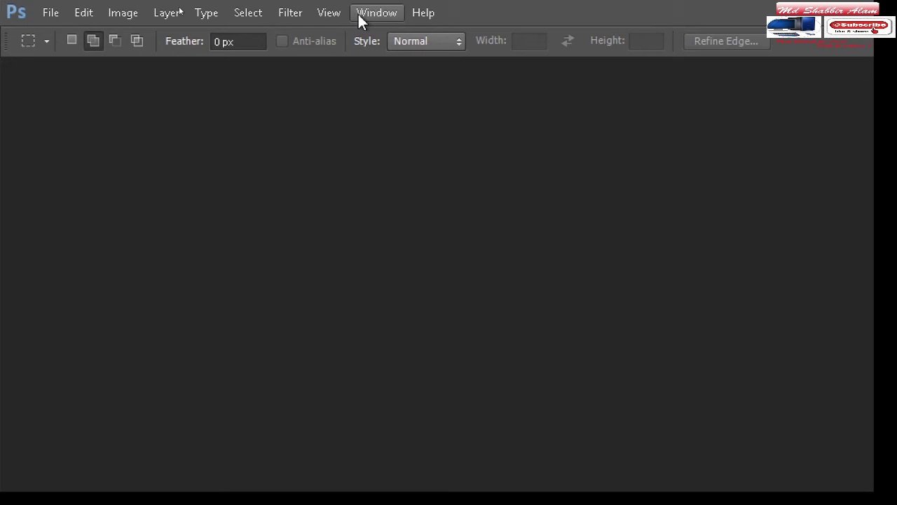
Restore the Tools panel via Window > Tools, then reopen the Window menu
left_click(359, 15)
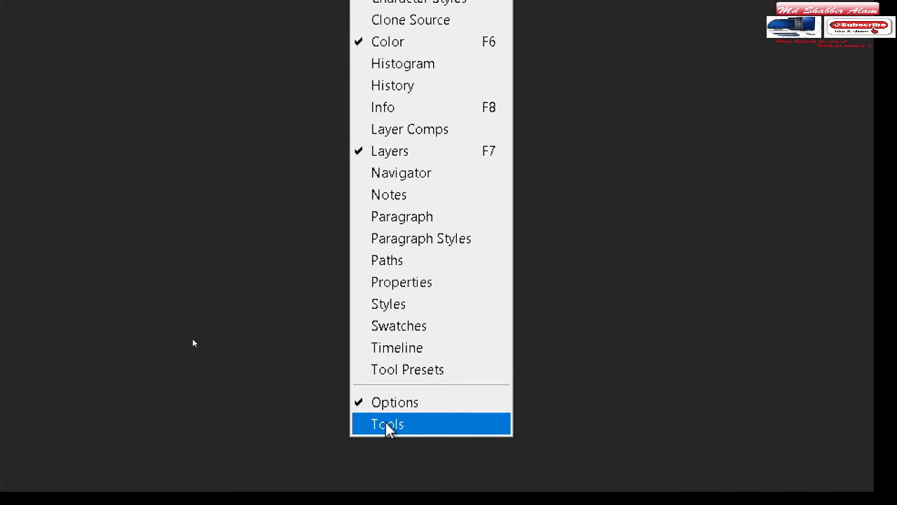
left_click(387, 424)
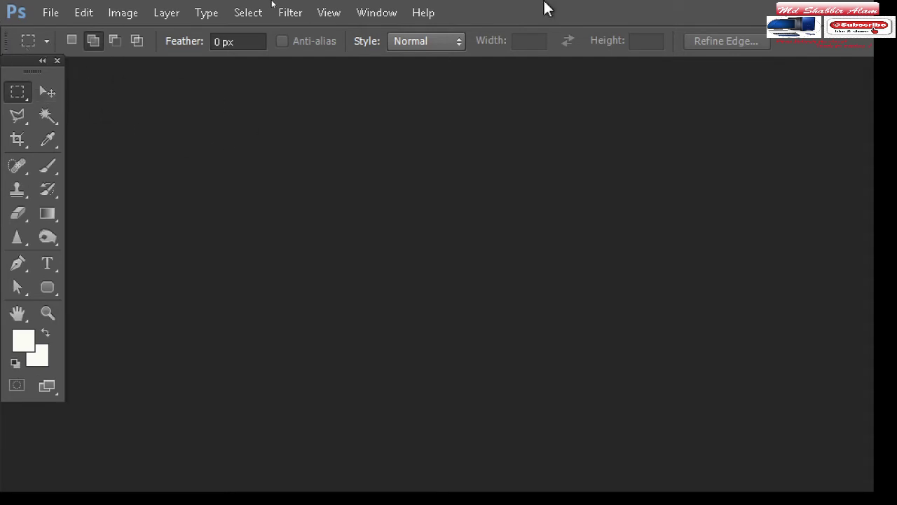
left_click(390, 19)
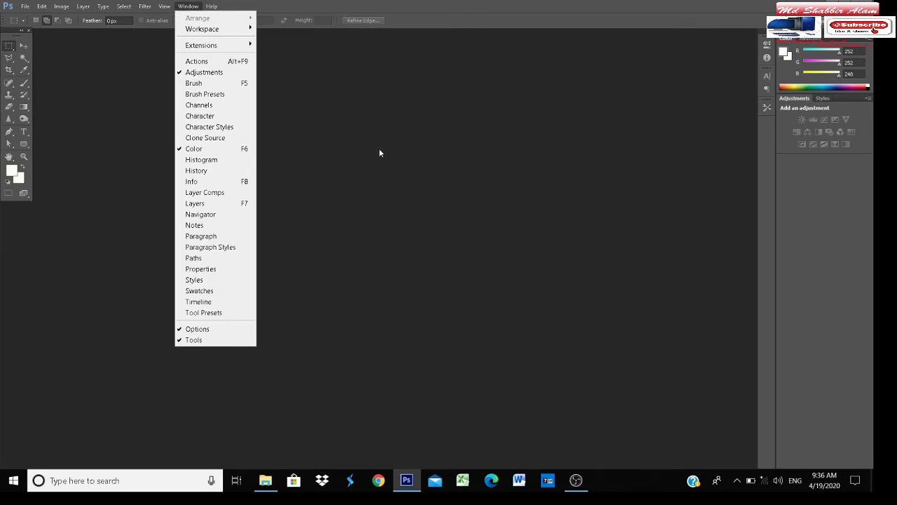
Open the Amir 1 photo from Desktop > Actor images
left_click(193, 7)
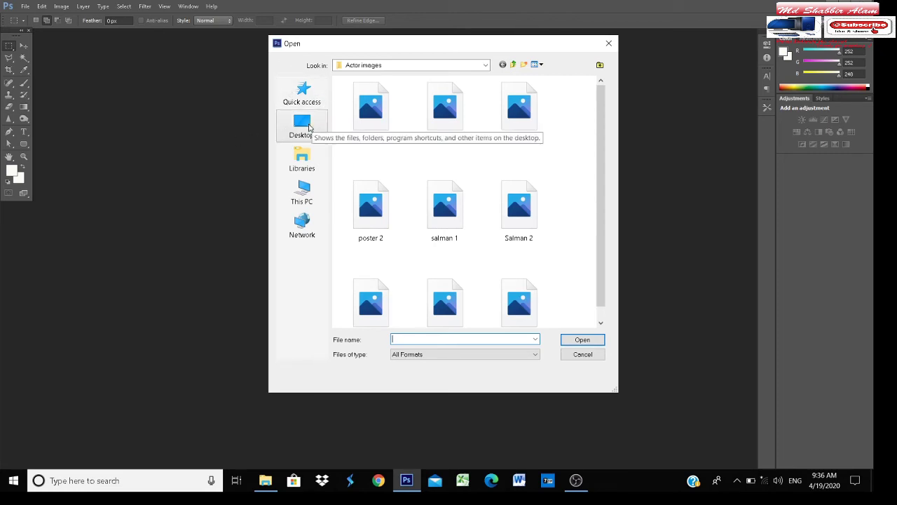
left_click(307, 129)
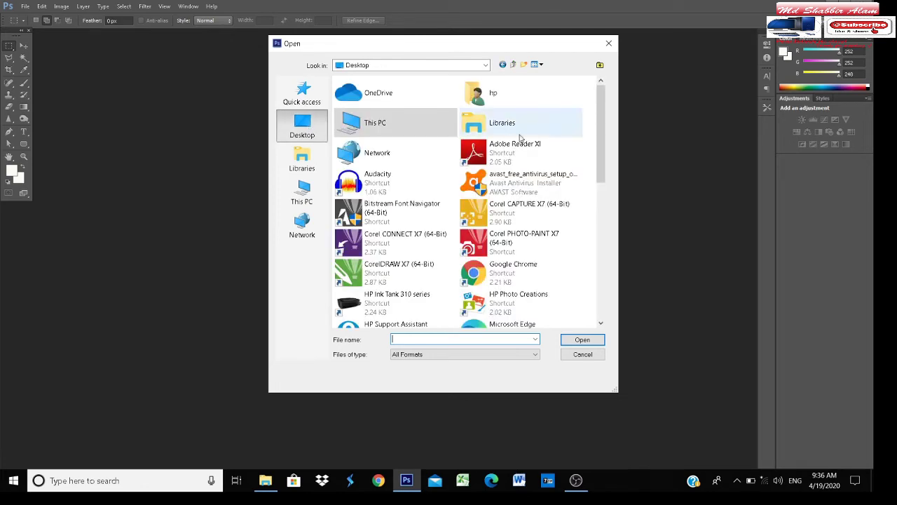
scroll(537, 168, "down", 5)
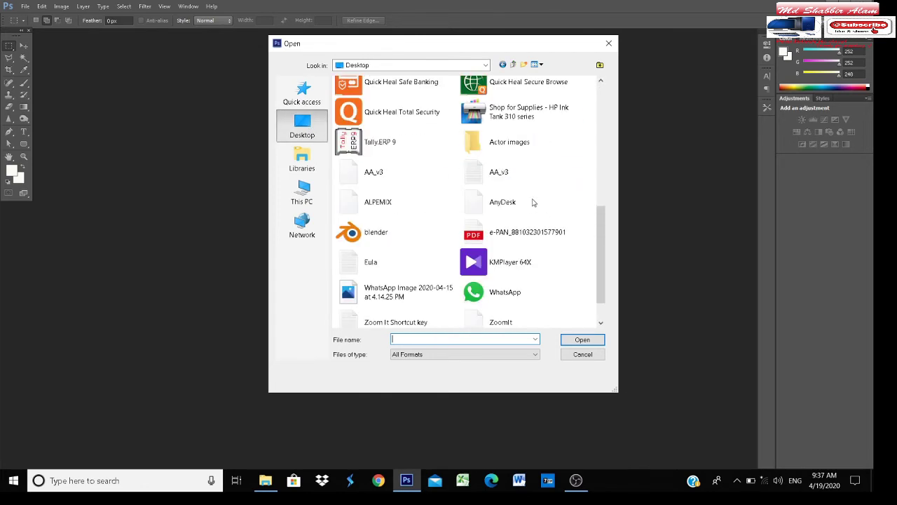
double_click(506, 151)
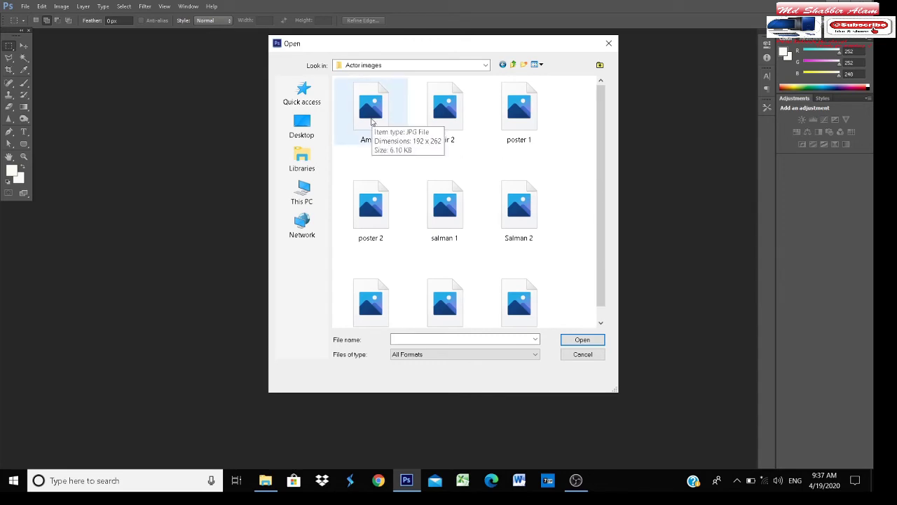
mouse_move(370, 111)
left_click(370, 117)
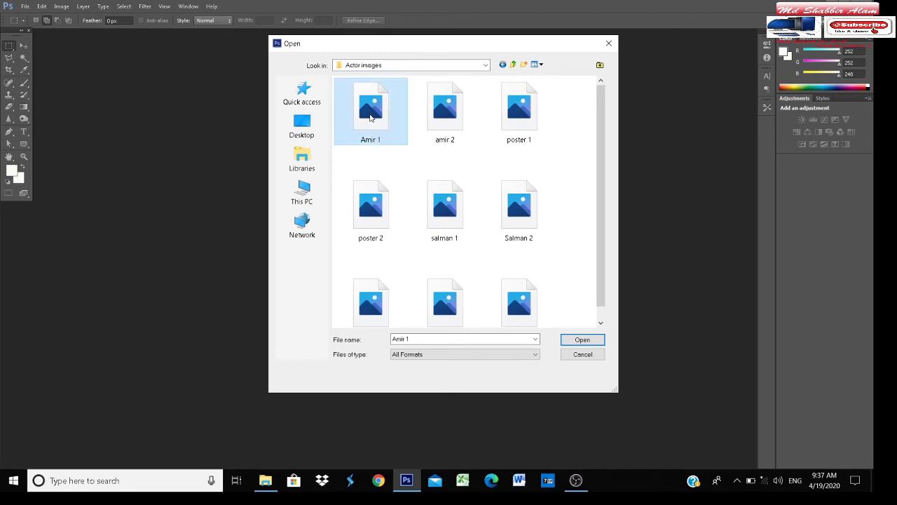
double_click(376, 111)
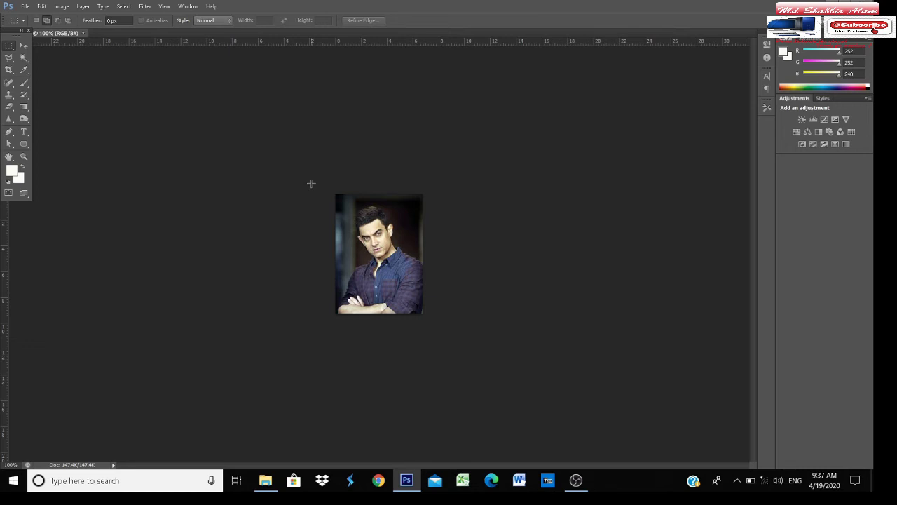
Open amir 2 from the same folder, then return to the Amir 1 document
key("ctrl+o")
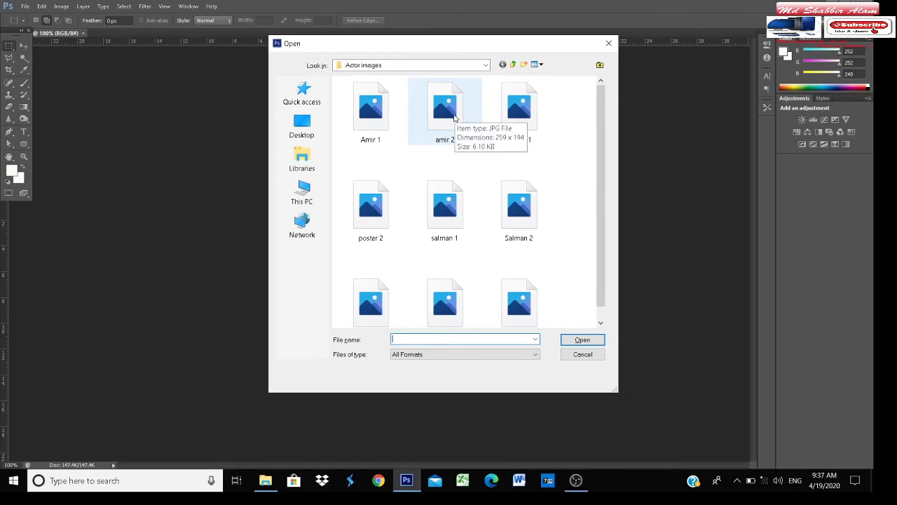
double_click(446, 112)
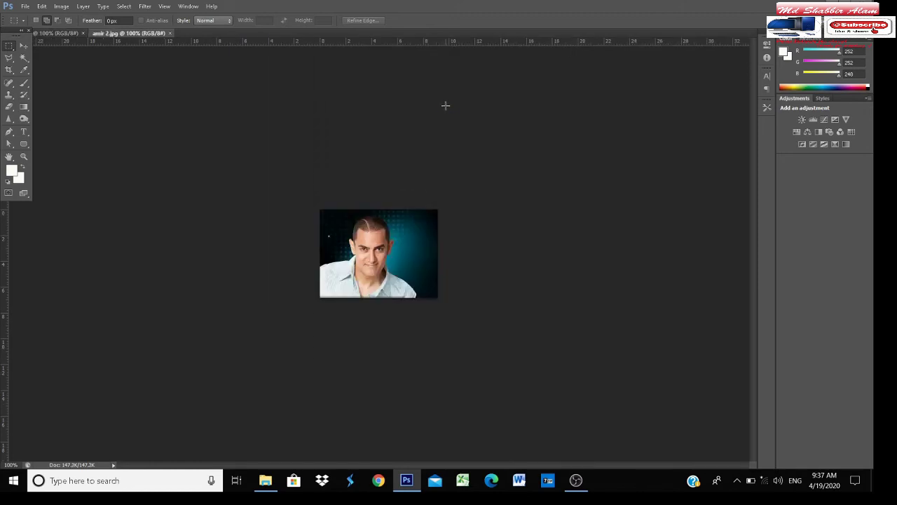
left_click(62, 35)
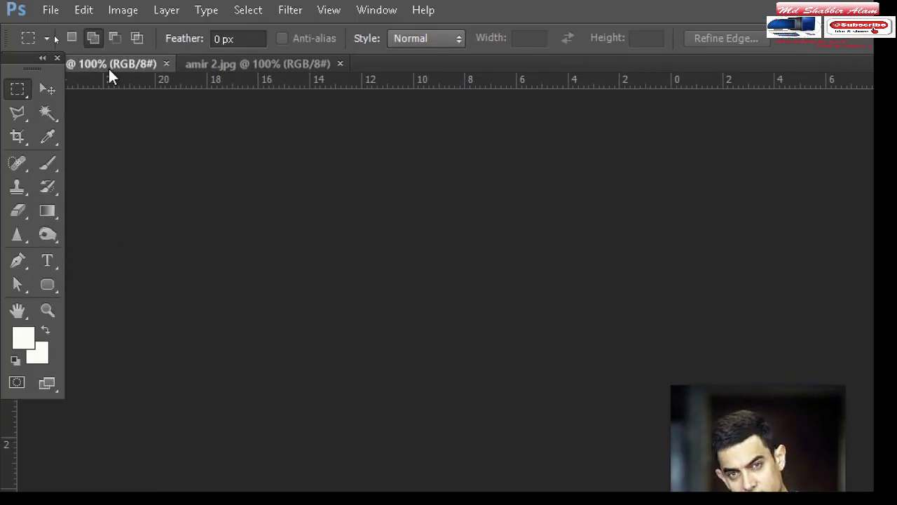
Bring amir 2.jpg to the front and toggle full-screen mode on and off
left_click(270, 65)
key("f")
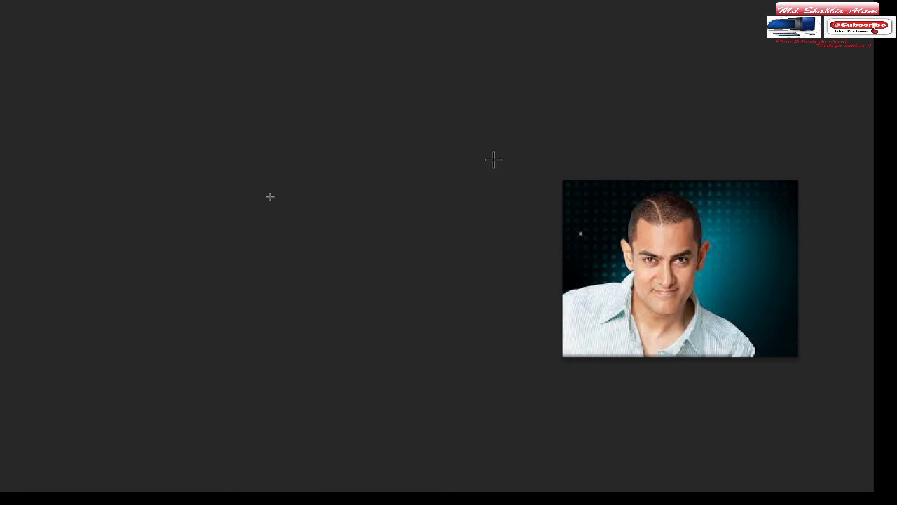
key("f")
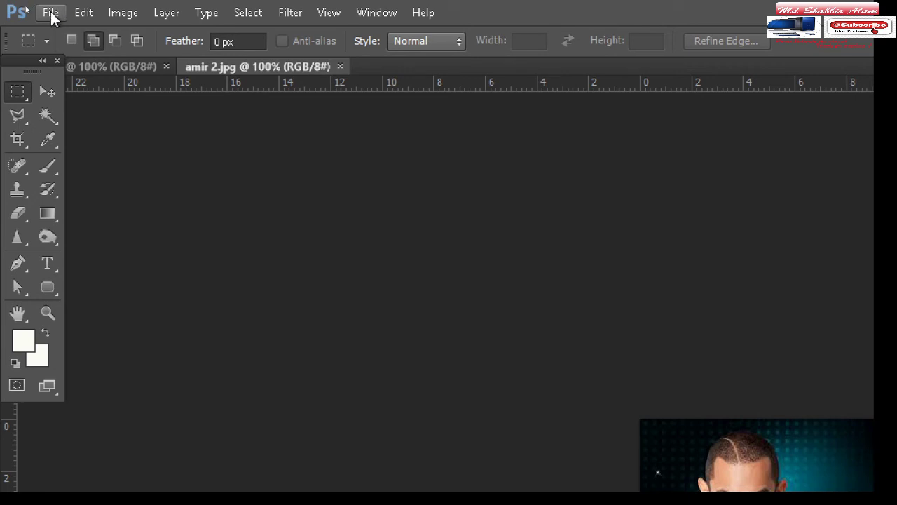
Open salman 1.jpg from the Actor images folder with File > Open
left_click(52, 16)
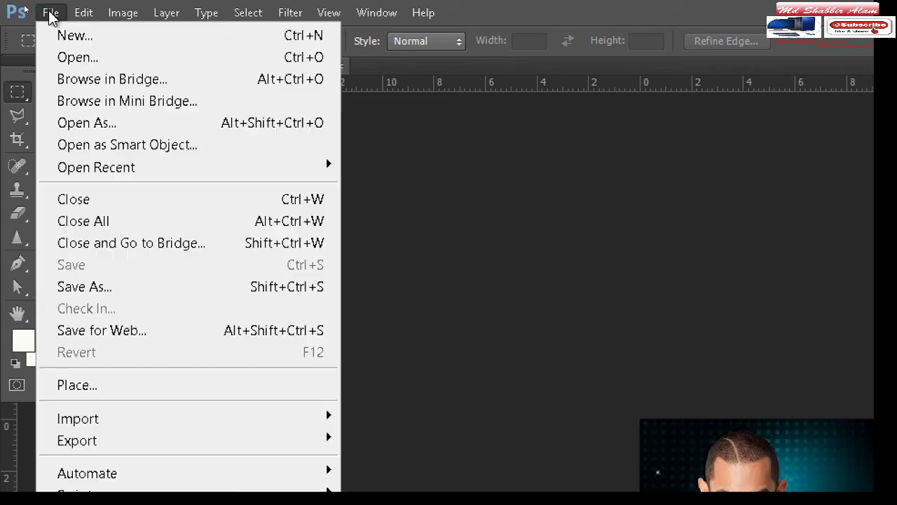
left_click(82, 60)
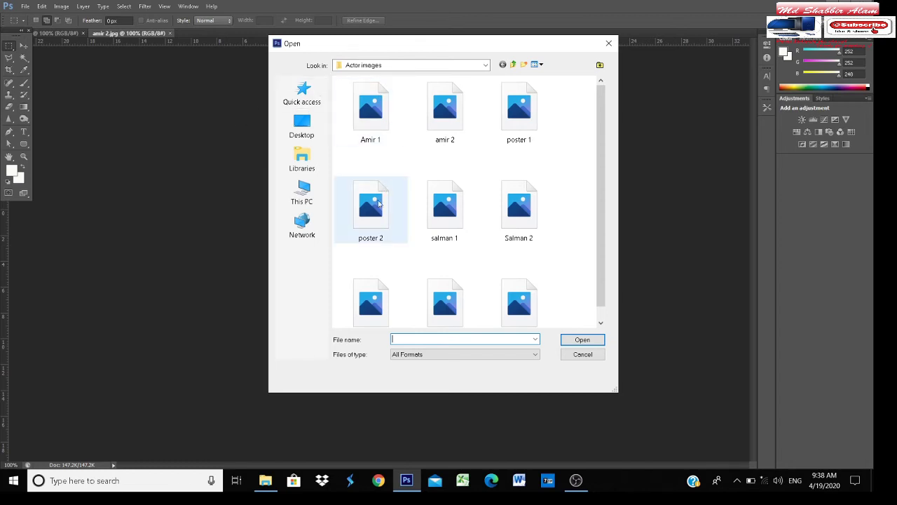
double_click(449, 215)
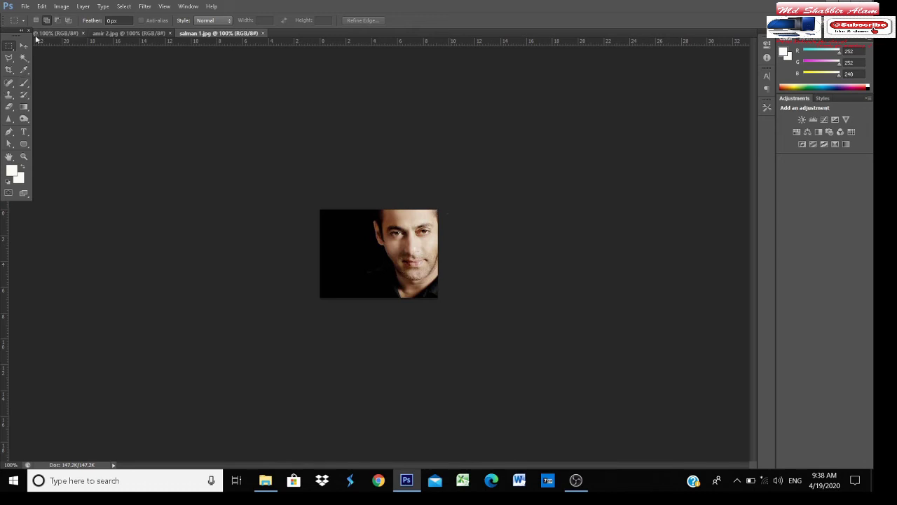
Close the salman 1.jpg document, leaving amir 2.jpg in front
left_click(28, 9)
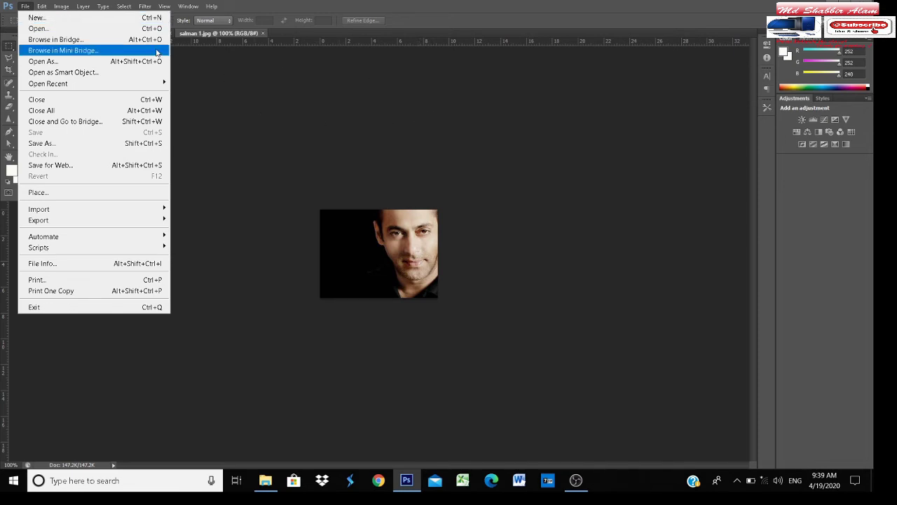
left_click(463, 123)
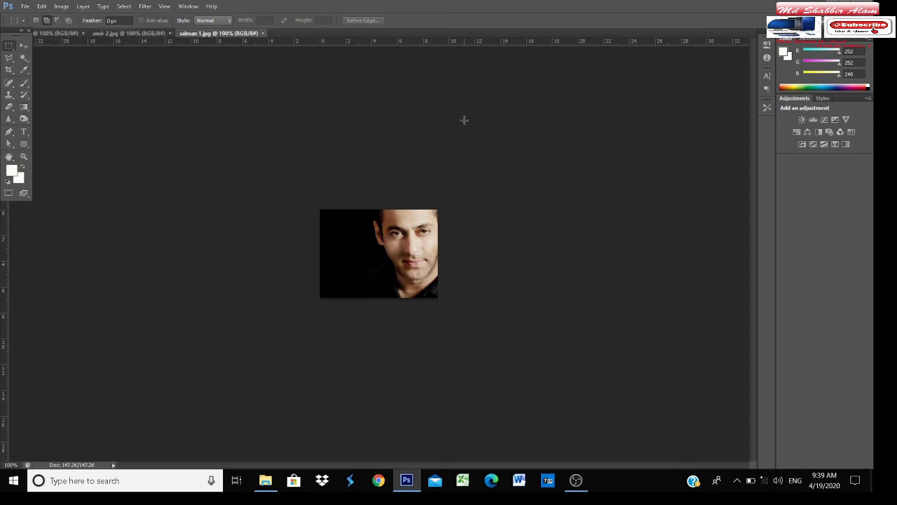
left_click(263, 33)
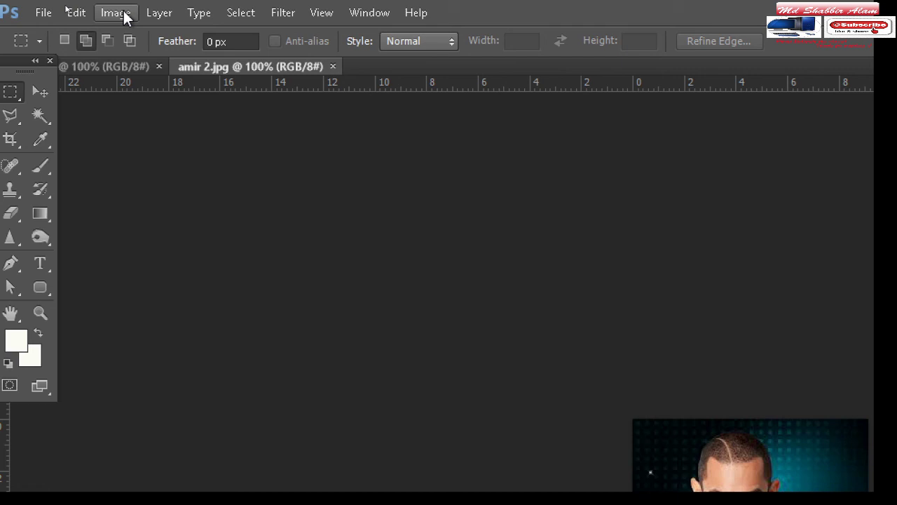
Duplicate amir 2 from the Image menu, keeping the default name 'amir 2 copy'
key("alt")
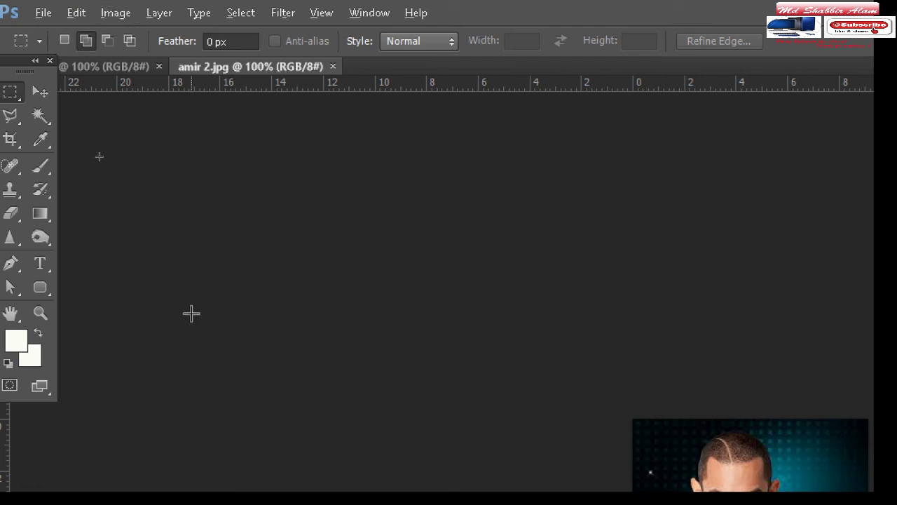
key("alt+i")
left_click(192, 315)
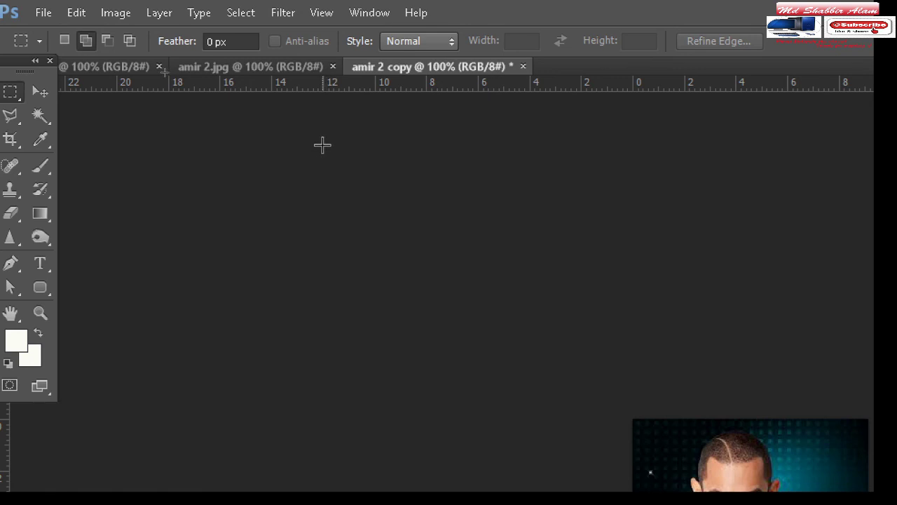
Duplicate the image again with Image > Duplicate, named 'amir 2 copy 2'
left_click(137, 12)
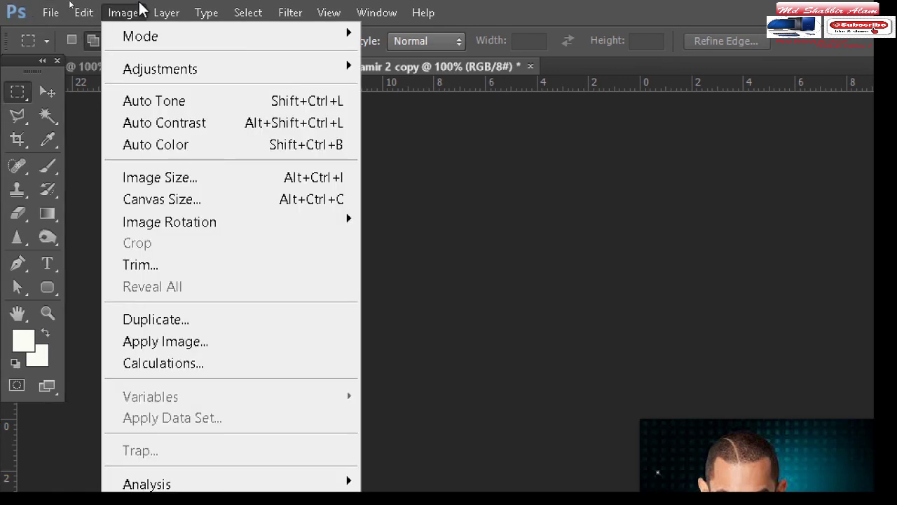
left_click(195, 320)
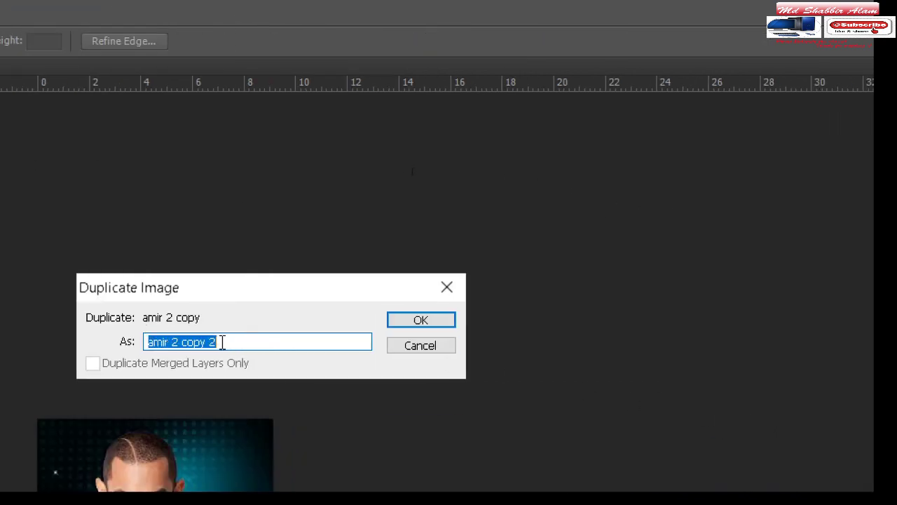
left_click(400, 324)
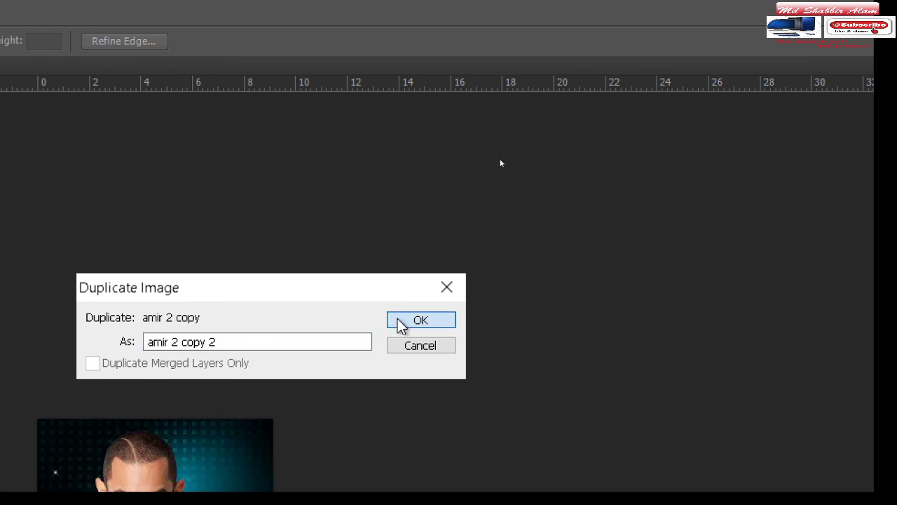